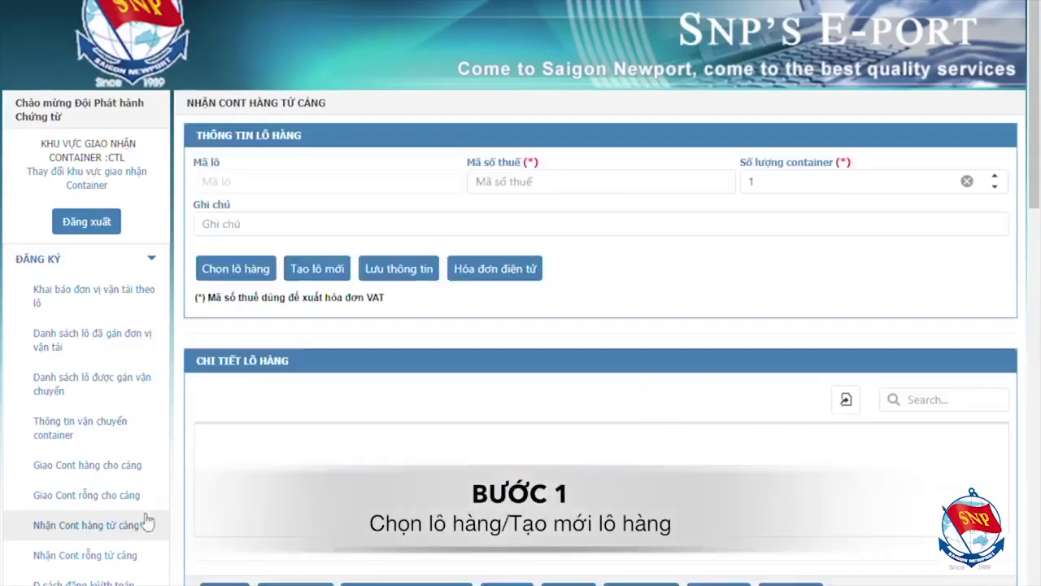
Load batch 4184136 from the lot list and open the add-container form
left_click(265, 270)
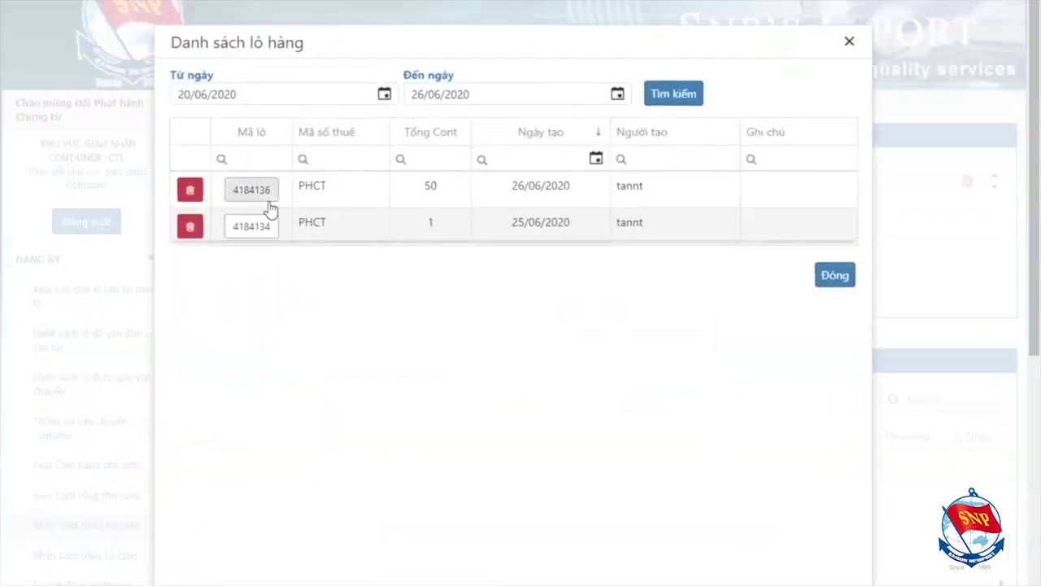
left_click(267, 190)
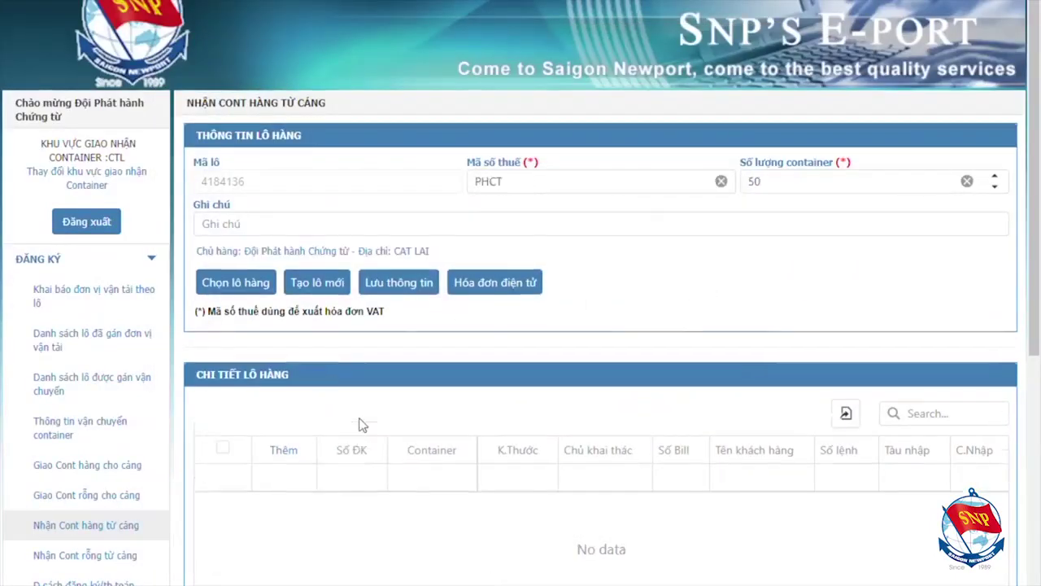
left_click(294, 456)
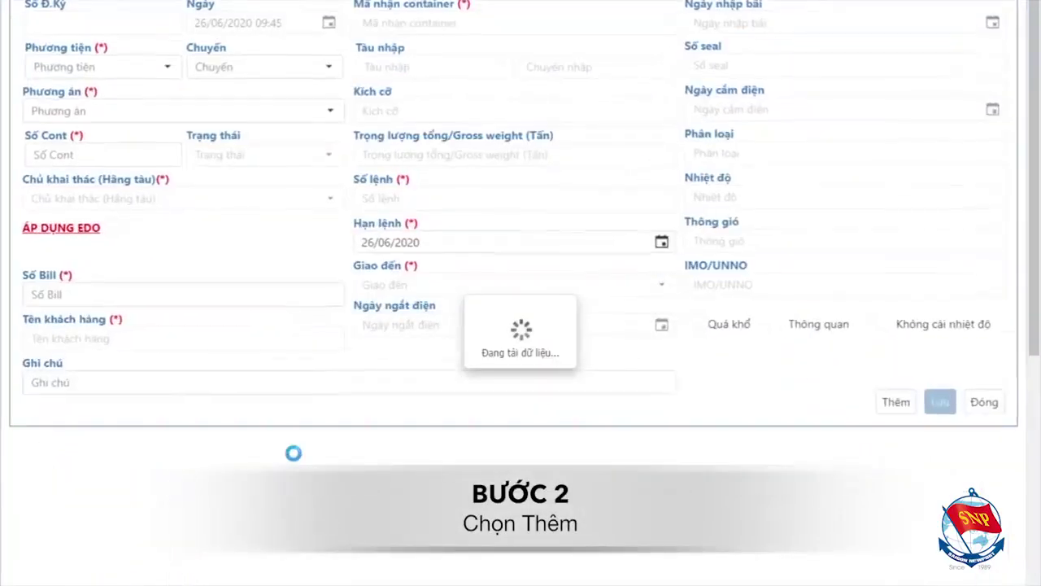
Set transport to 1 - Truck and plan to GTHA - GIAO CONT HÀNG NHẬP
left_click(168, 70)
left_click(160, 94)
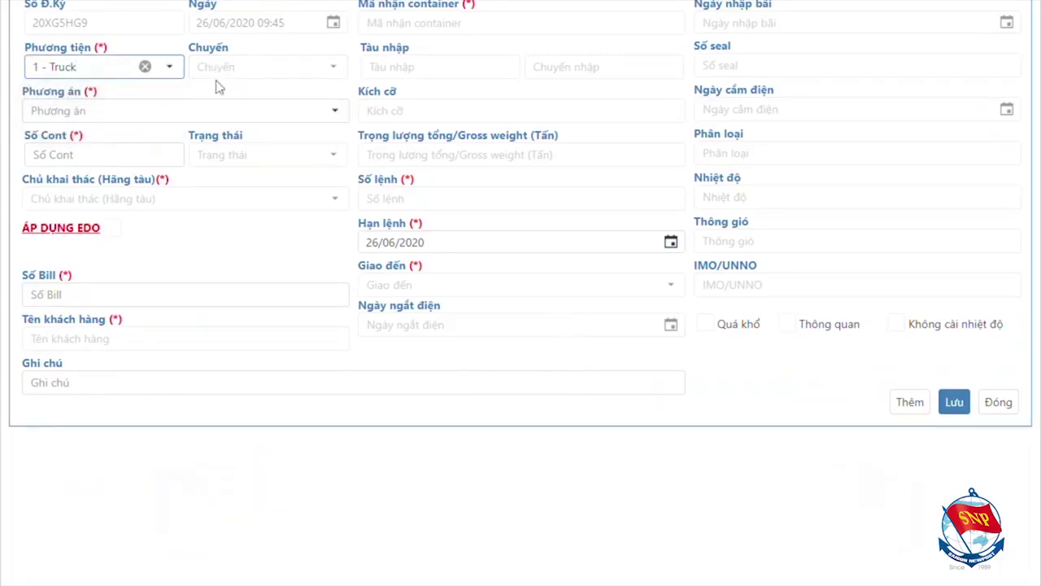
left_click(214, 108)
left_click(208, 135)
Enter container number LANH1906030, keeping it despite the ISO warning
left_click(162, 154)
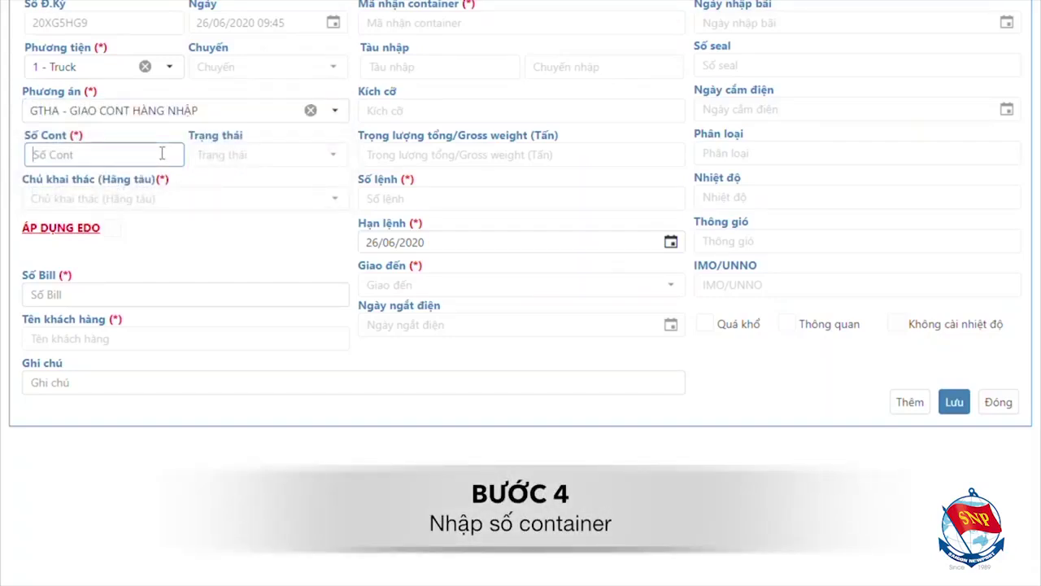
type("LANH1906030")
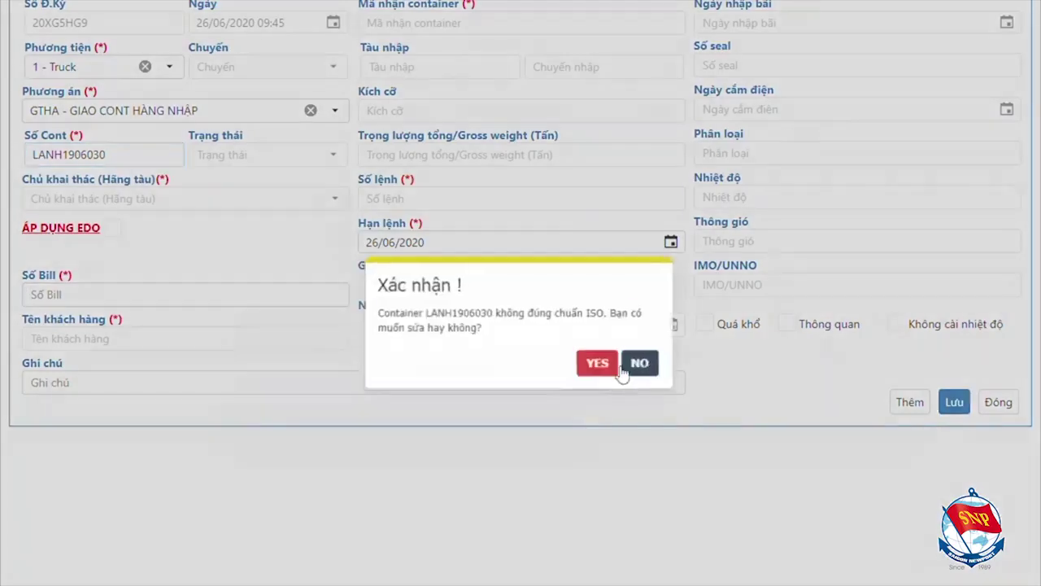
left_click(641, 363)
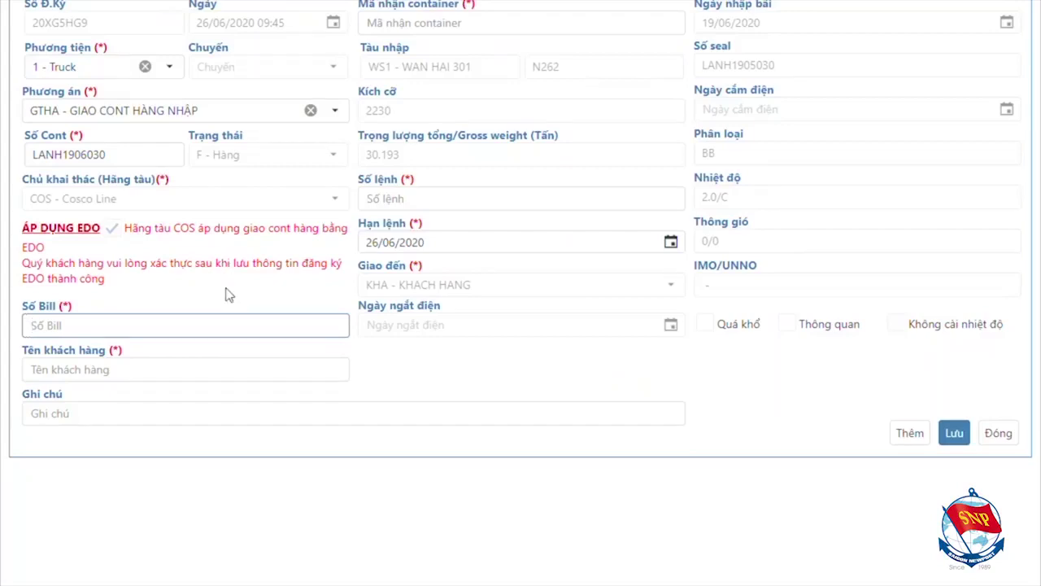
Fill in bill BILL88, customer name TEST and container receipt code TEST
type("BILL88")
left_click(225, 373)
type("TEST")
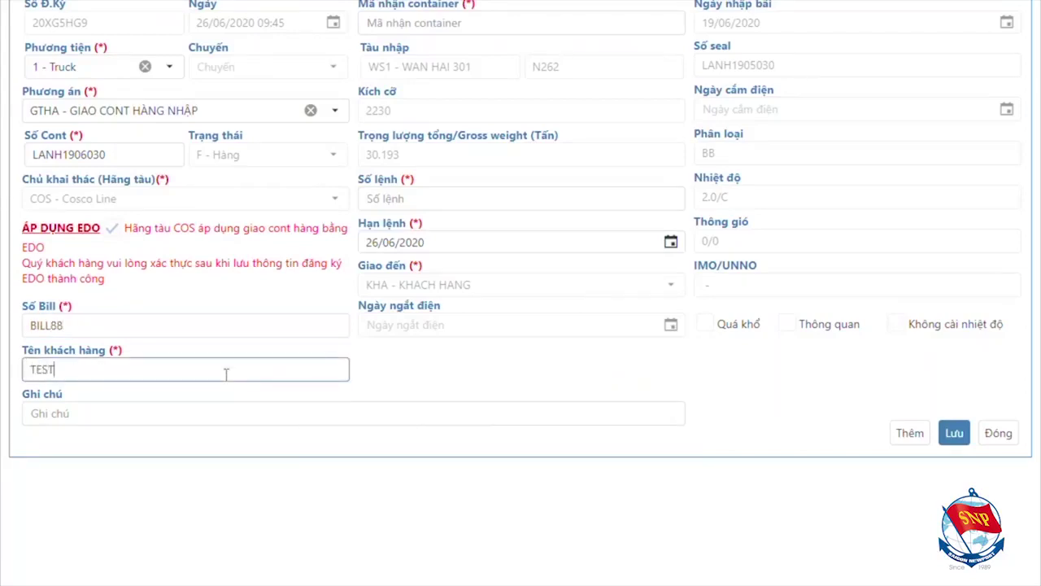
left_click(394, 18)
type("TEST")
Enter order number TEST and set the order deadline to 10/07/2020
left_click(409, 203)
type("TES")
left_click(374, 242)
type("10/07")
left_click(814, 421)
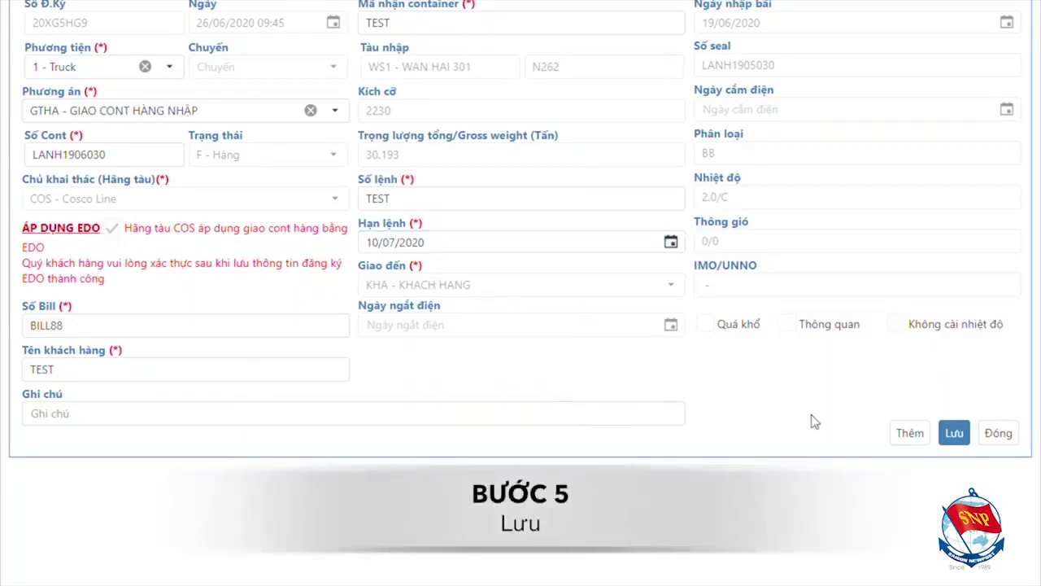
Save container LANH1906030, acknowledge the success notice, and close the form to batch 4184136
left_click(954, 434)
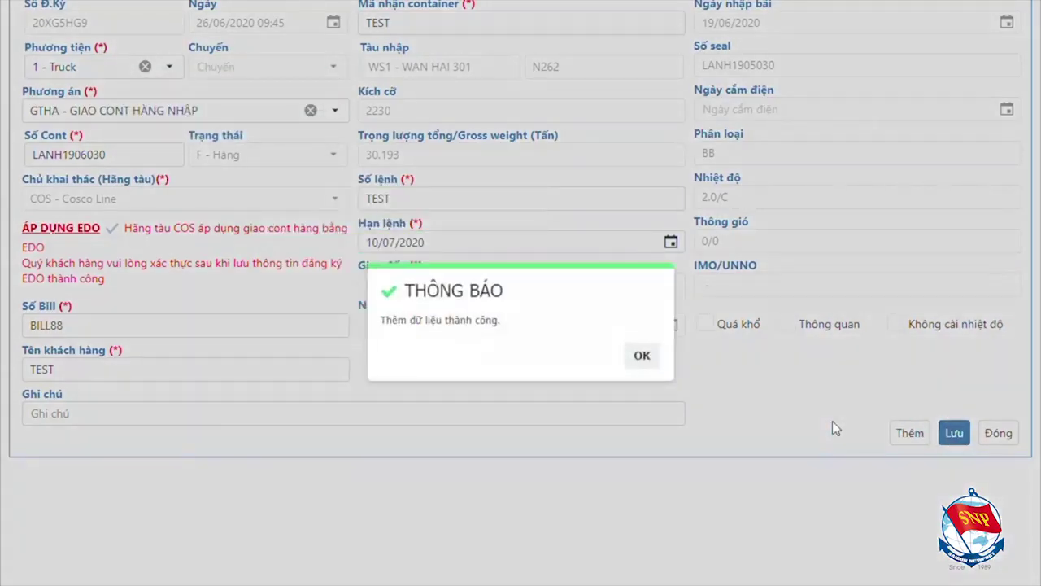
left_click(641, 356)
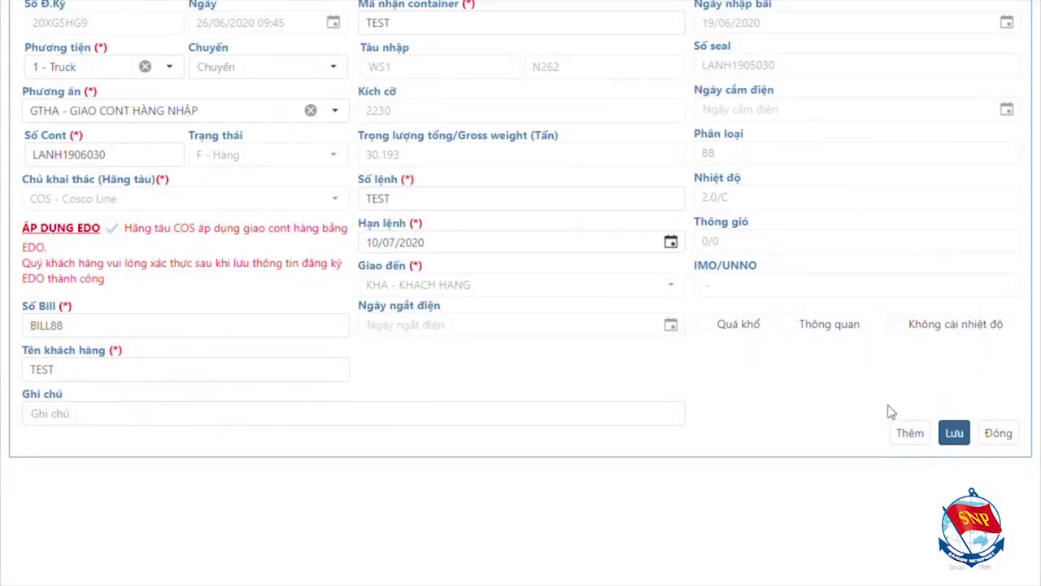
left_click(1013, 441)
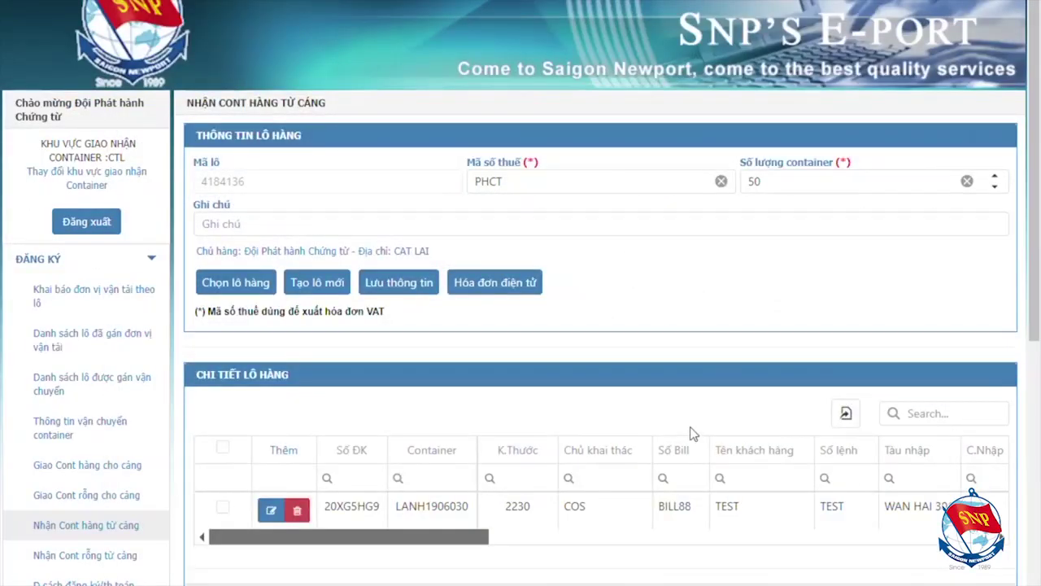
Open the verification dialog for the new LANH1906030 container row
left_click(222, 508)
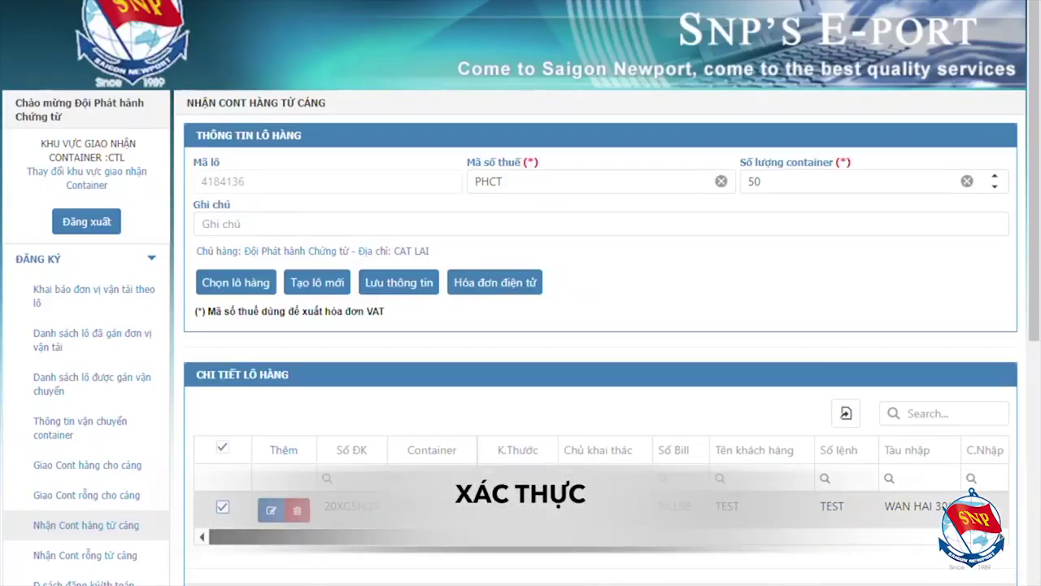
left_click(271, 510)
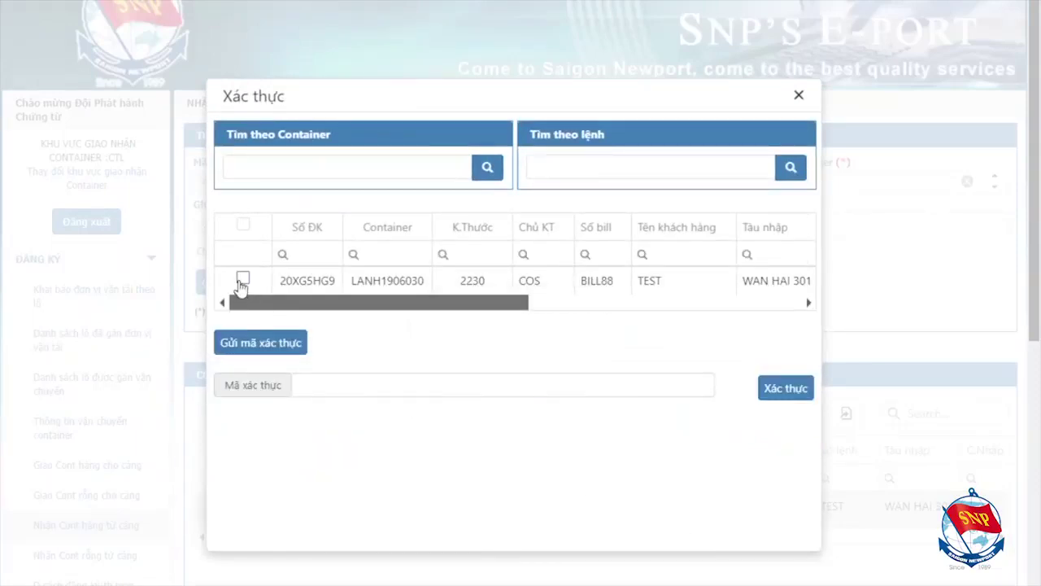
left_click(243, 279)
Request a verification code, enter the received code, and confirm verification
left_click(254, 342)
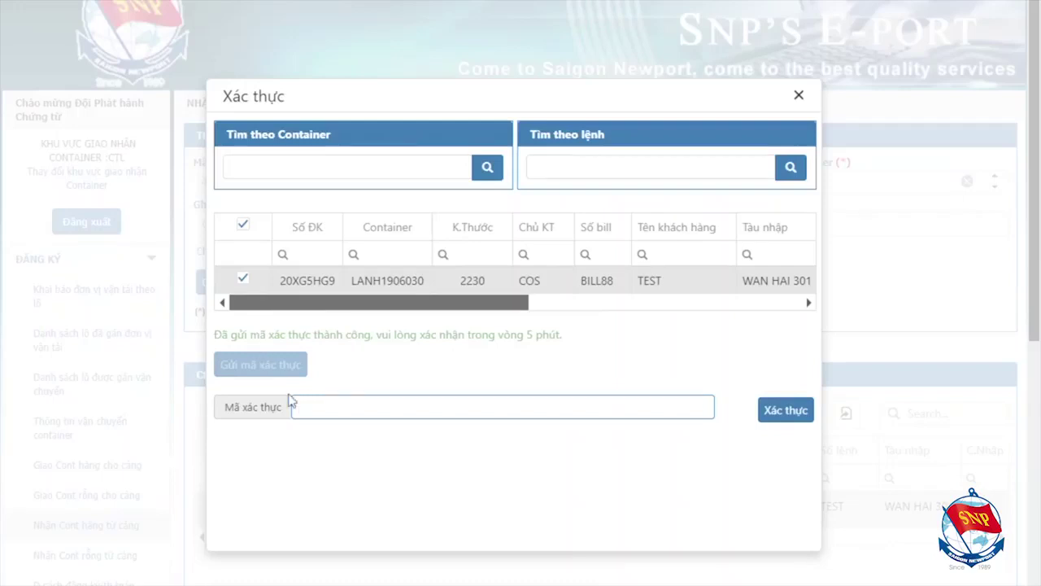
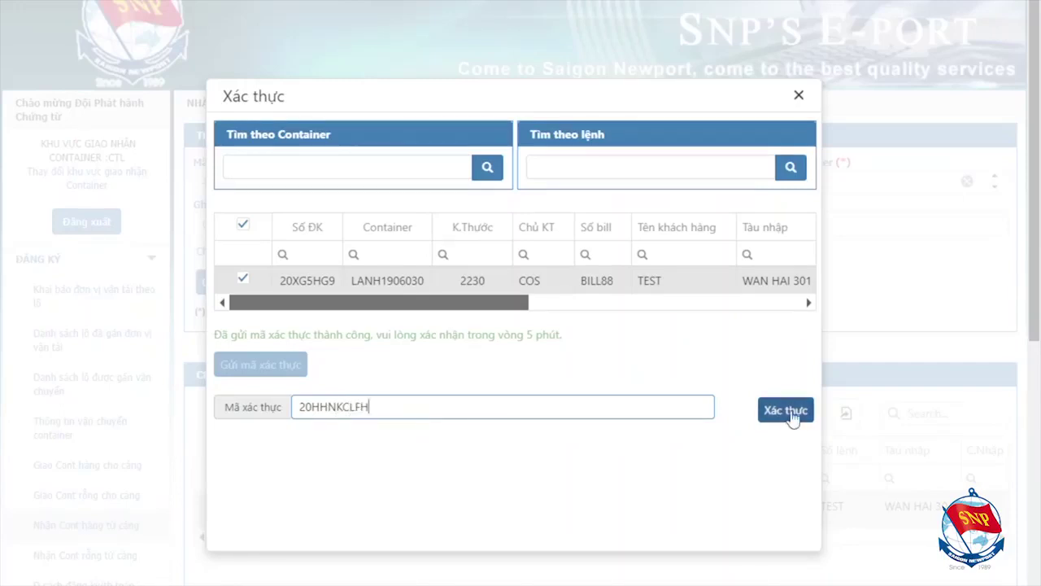
left_click(787, 411)
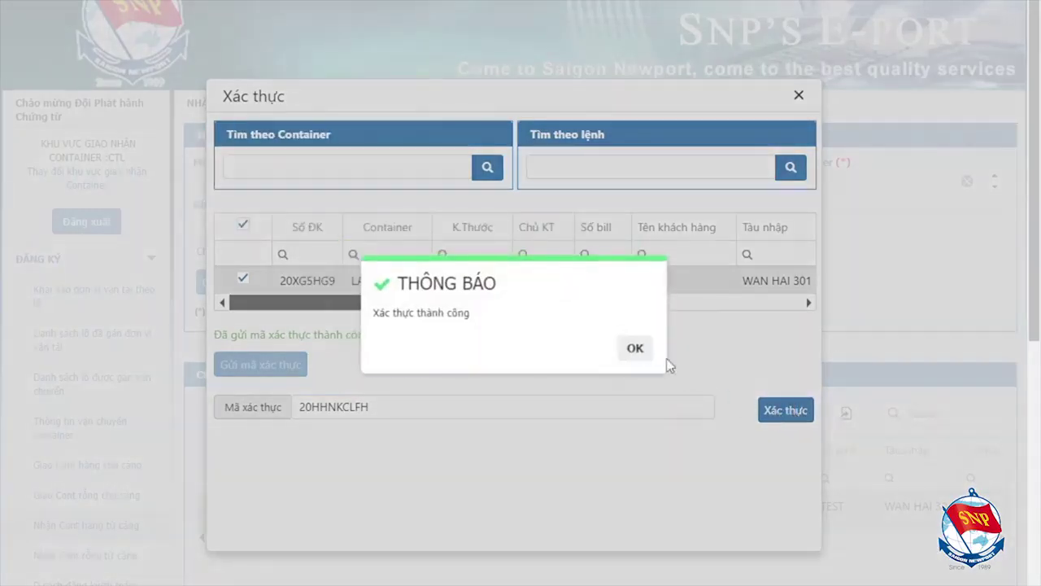
left_click(636, 348)
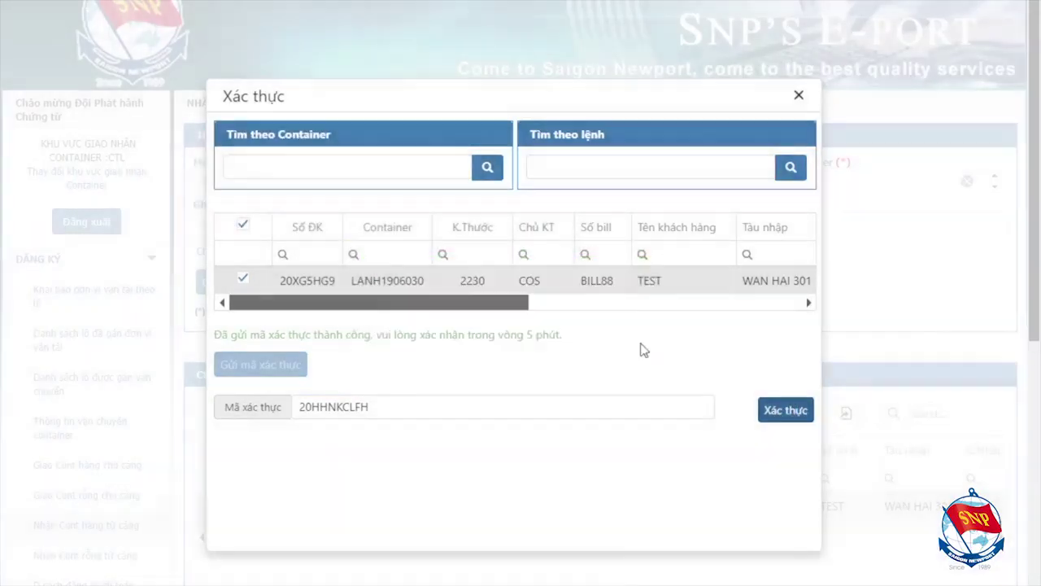
Start a new customs declaration entry for container LANH1906030
left_click(798, 95)
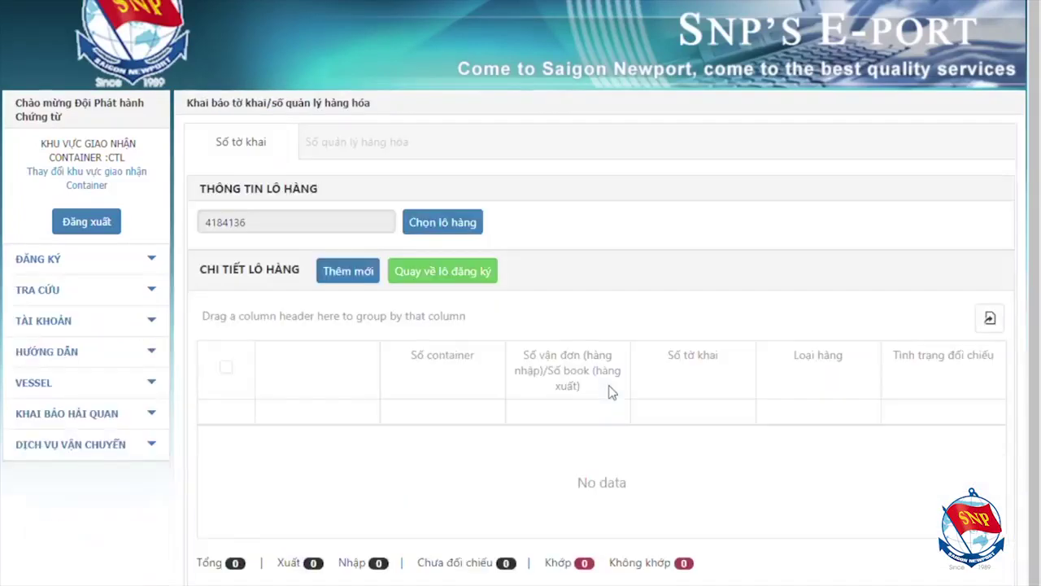
left_click(334, 276)
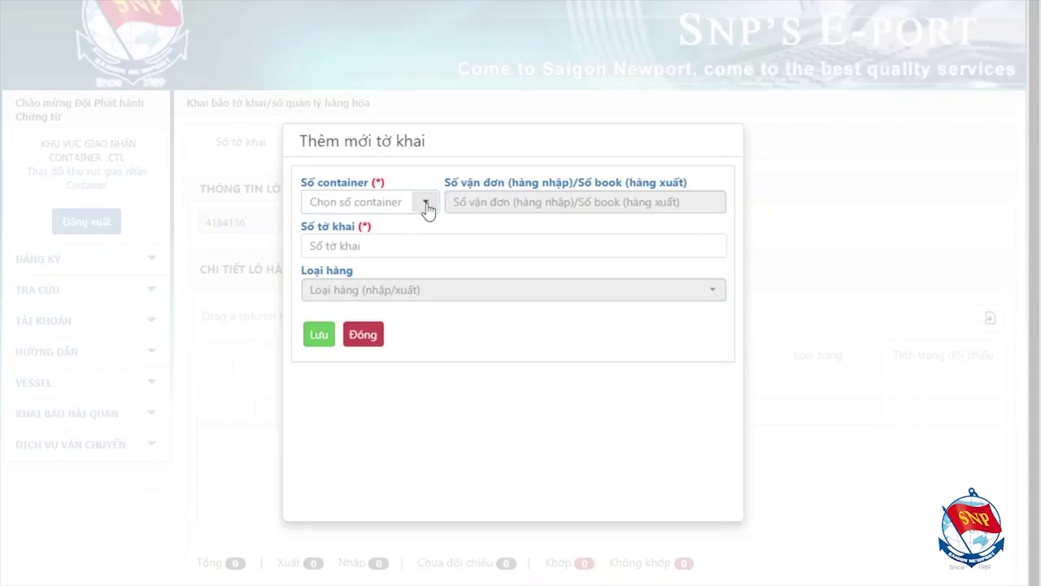
left_click(426, 205)
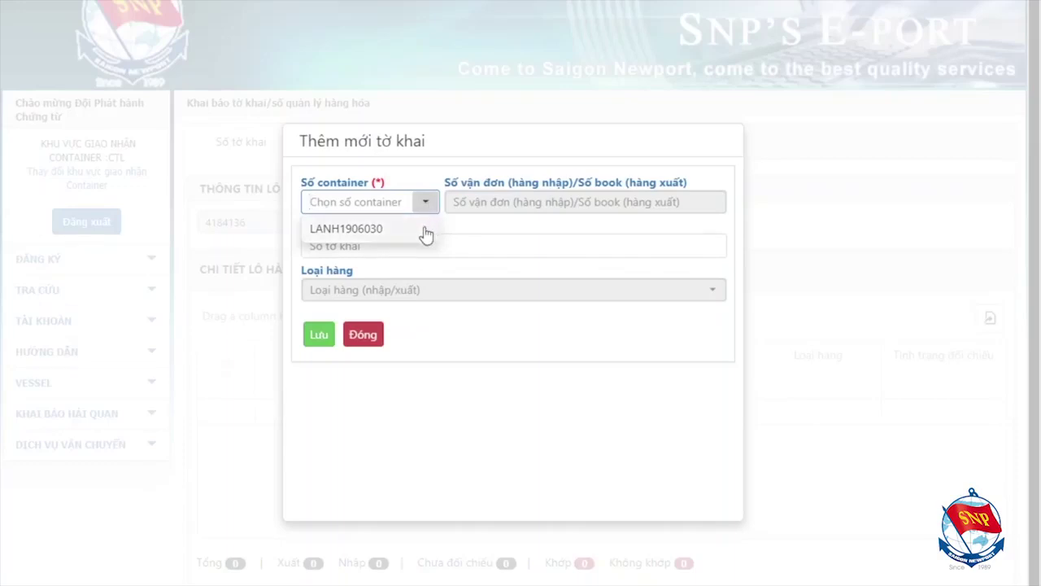
left_click(424, 231)
left_click(417, 248)
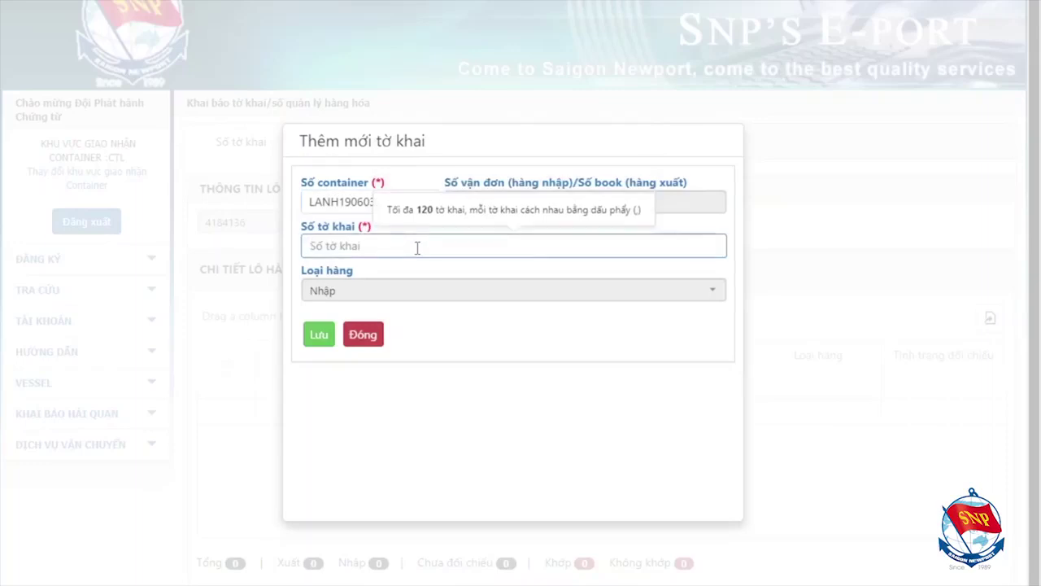
type("123456789456")
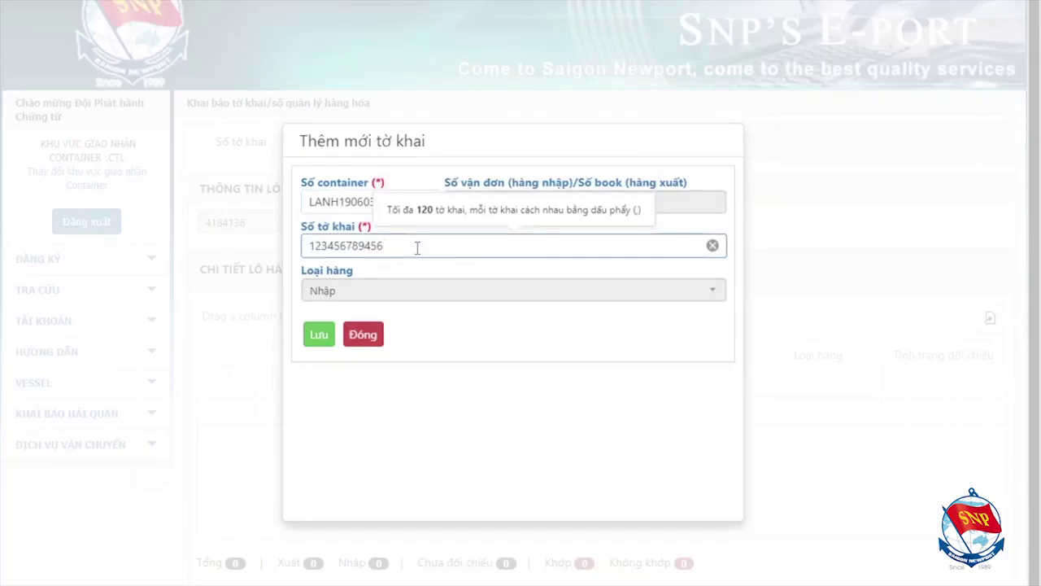
left_click(319, 336)
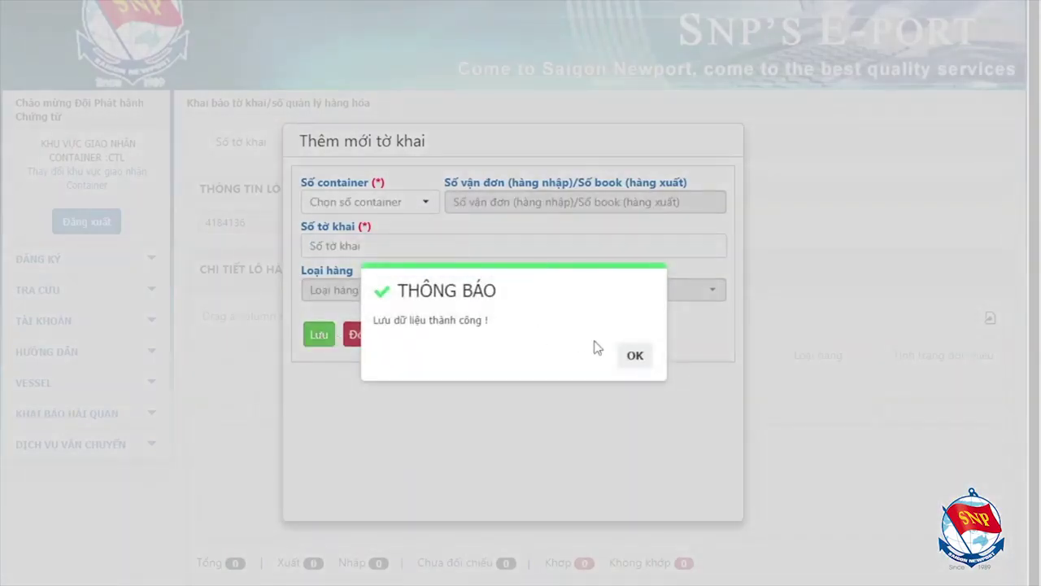
left_click(635, 358)
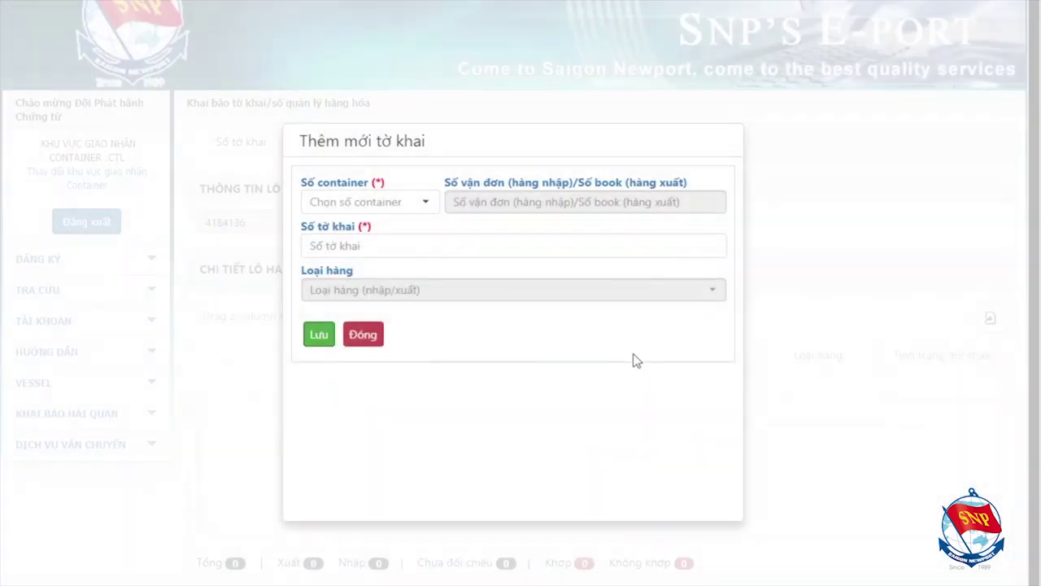
left_click(367, 342)
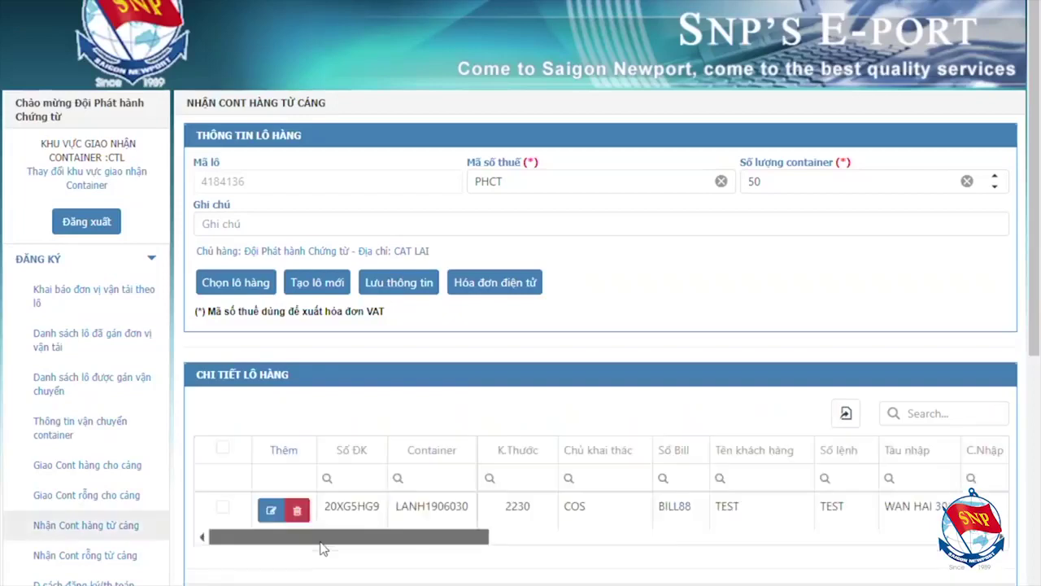
Bring the LANH1906030 row of batch 4184136's truck assignment list into view
left_click_drag(321, 540, 786, 558)
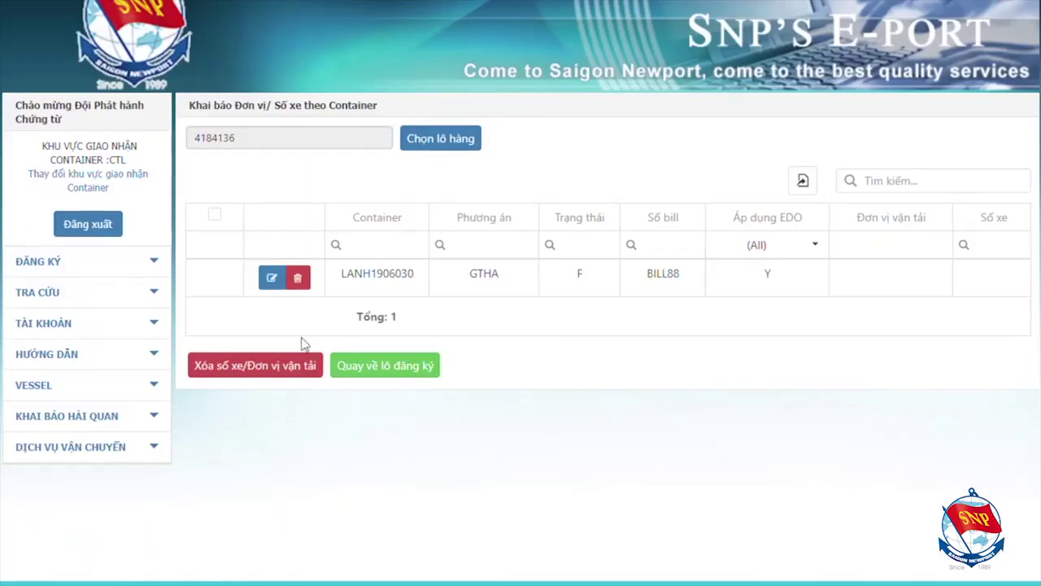
Open the truck and carrier editor for LANH1906030 and browse the transport company list
left_click(273, 279)
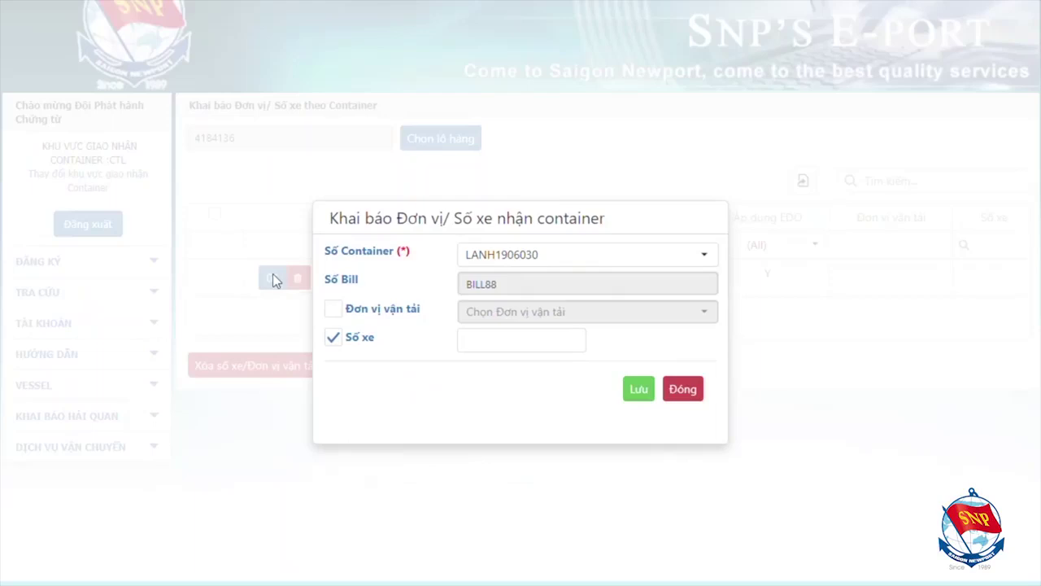
left_click(333, 309)
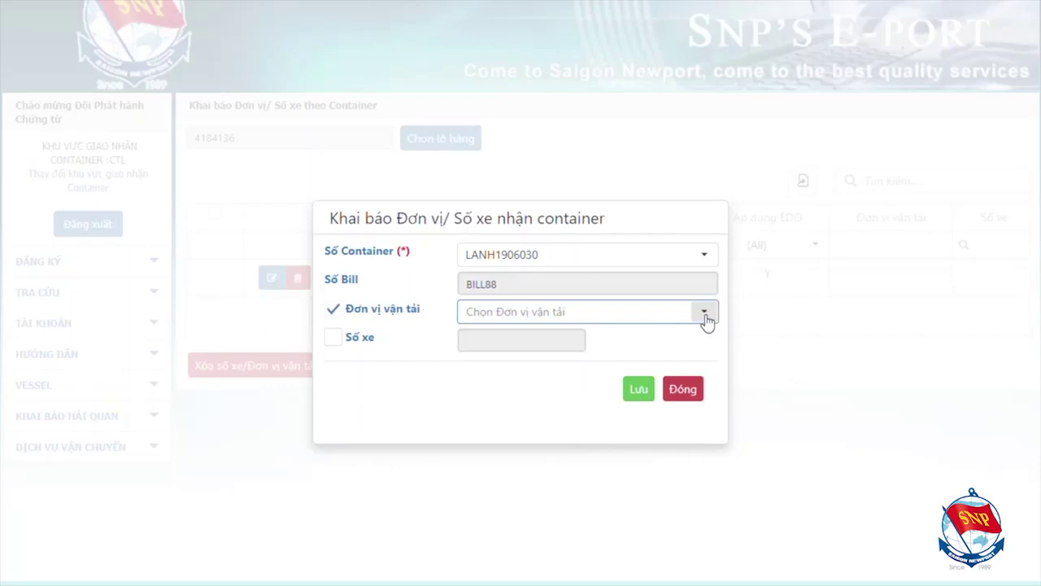
left_click(705, 320)
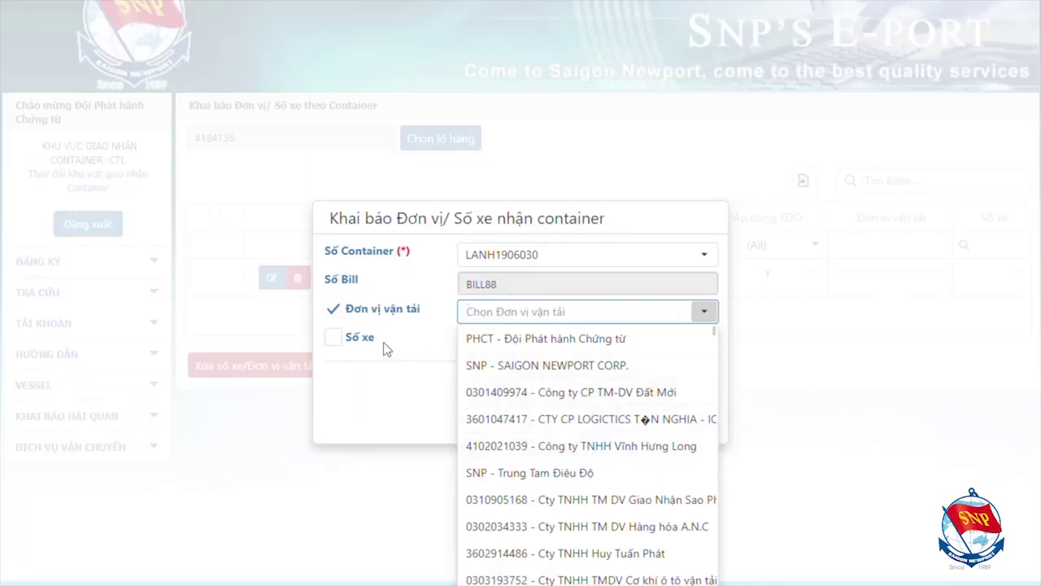
left_click(338, 342)
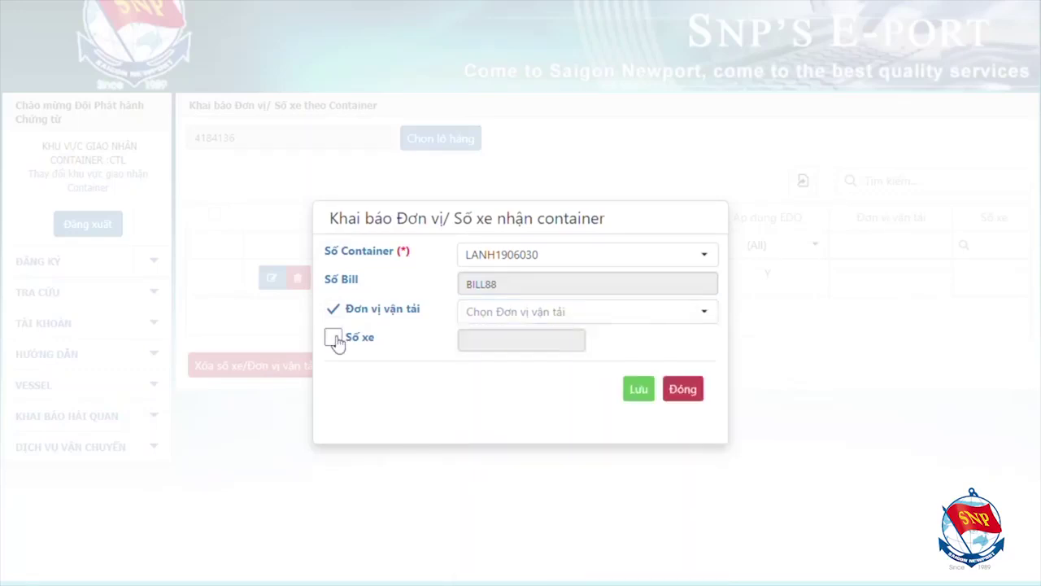
left_click(335, 338)
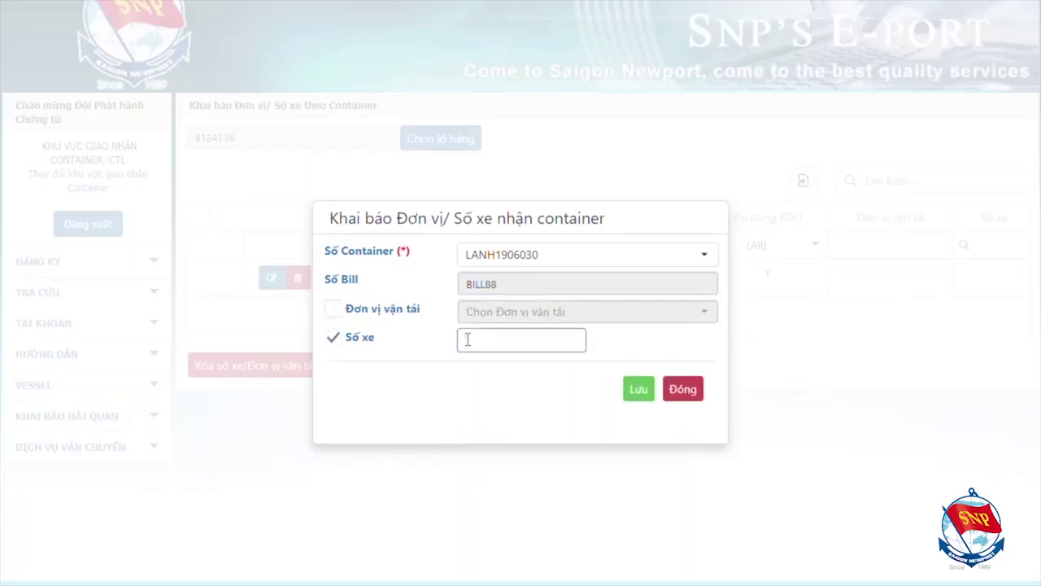
type("51C22233")
left_click(627, 348)
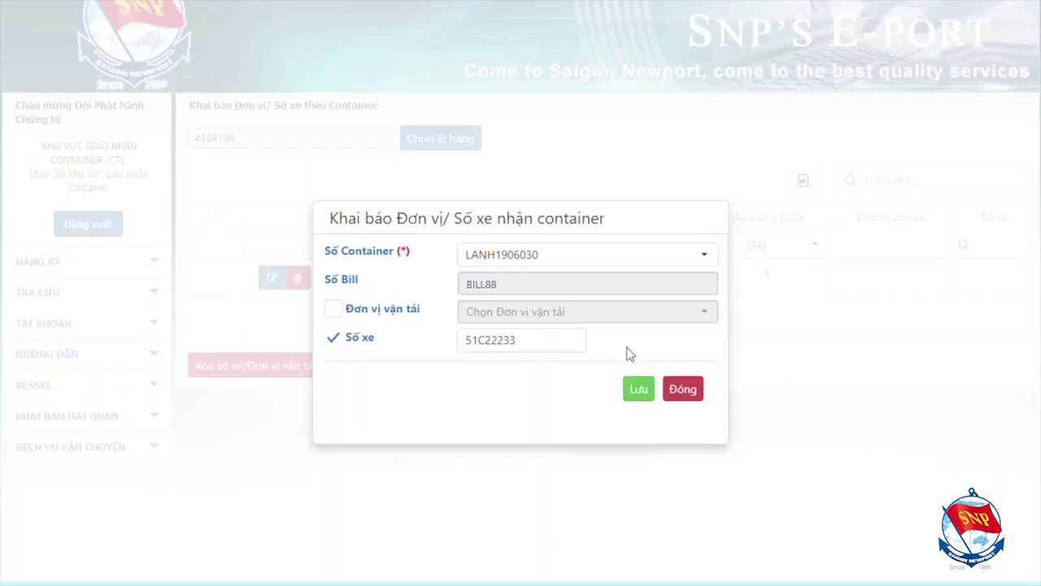
left_click(641, 390)
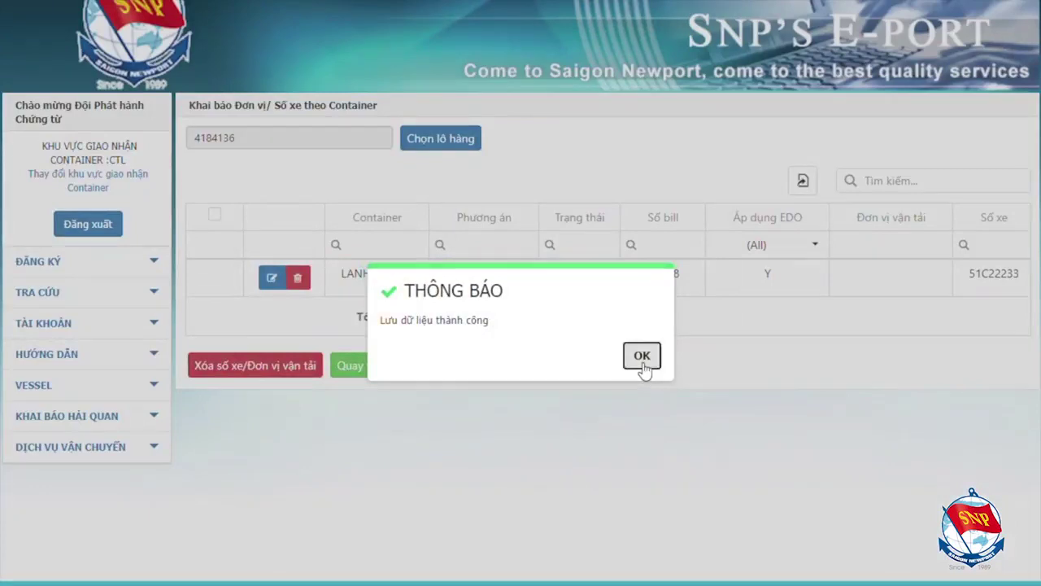
left_click(642, 358)
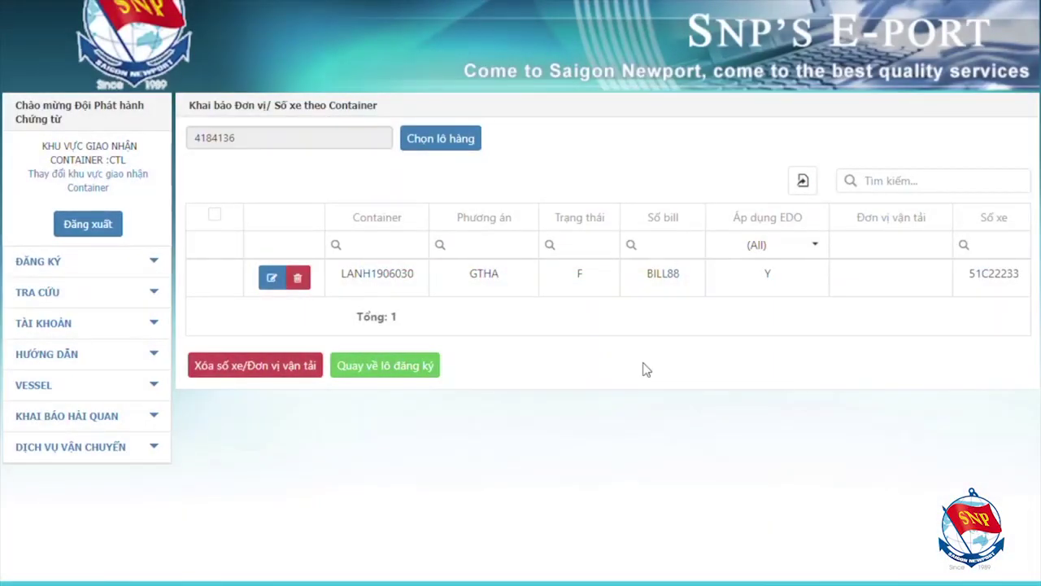